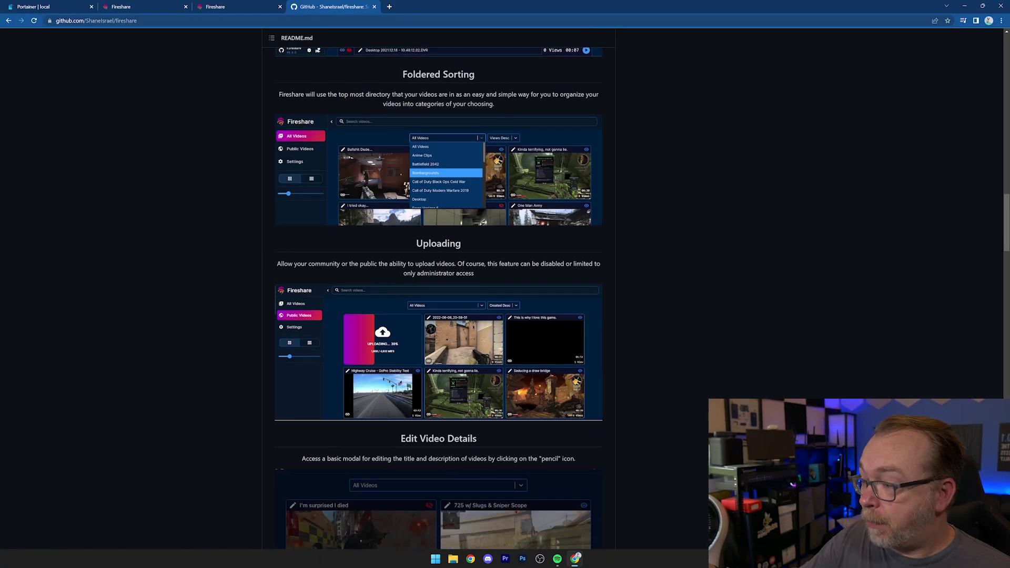
Read through the feature list in the Fireshare GitHub README.
scroll(402, 314, "down", 2)
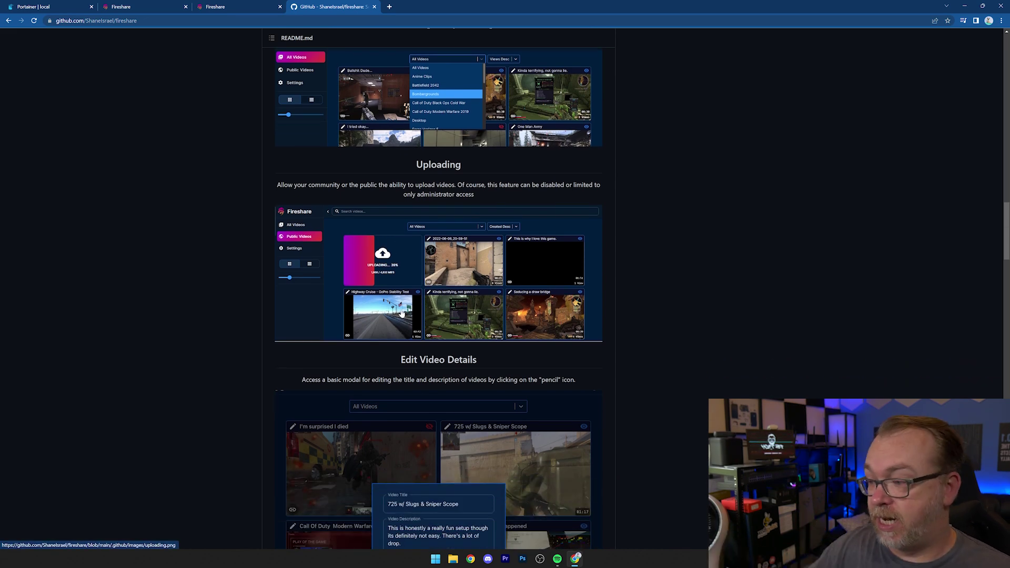
scroll(402, 314, "down", 5)
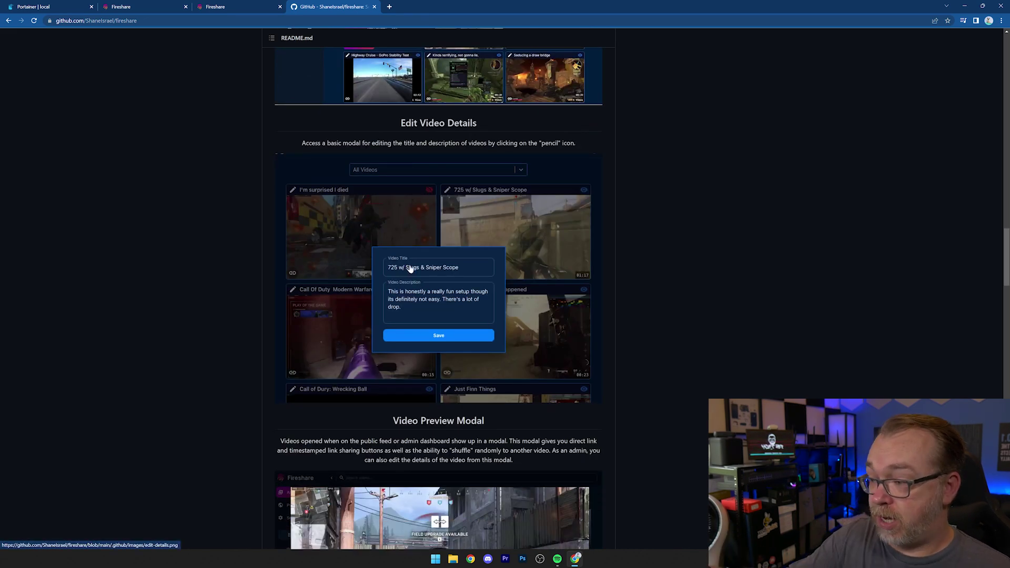
scroll(439, 313, "down", 3)
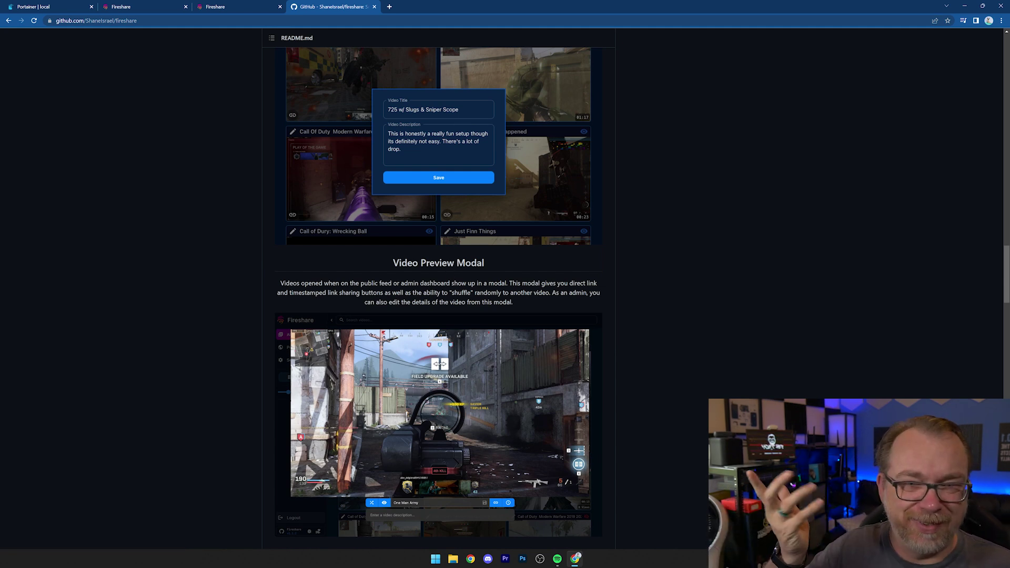
scroll(458, 291, "down", 2)
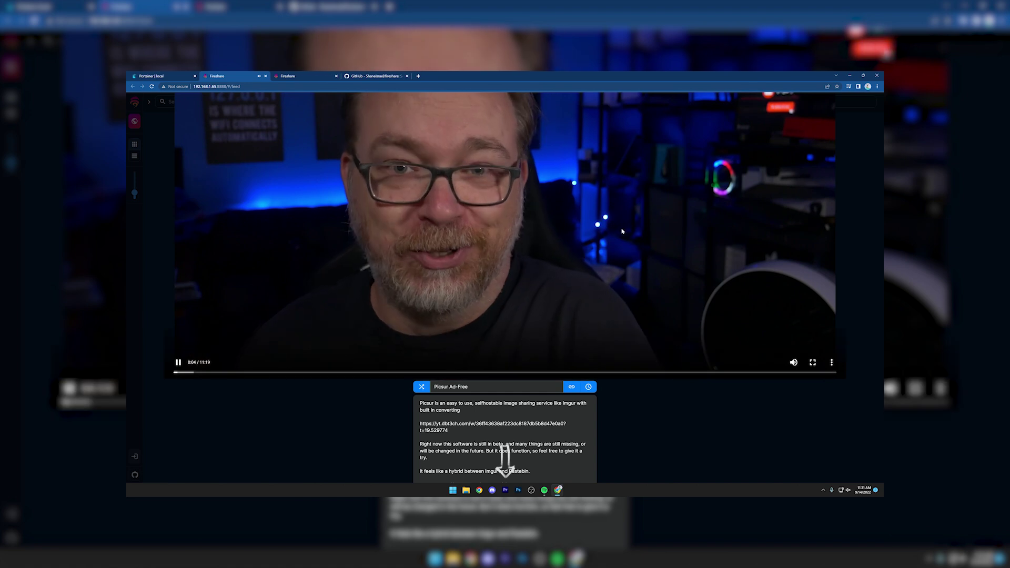
left_click(573, 318)
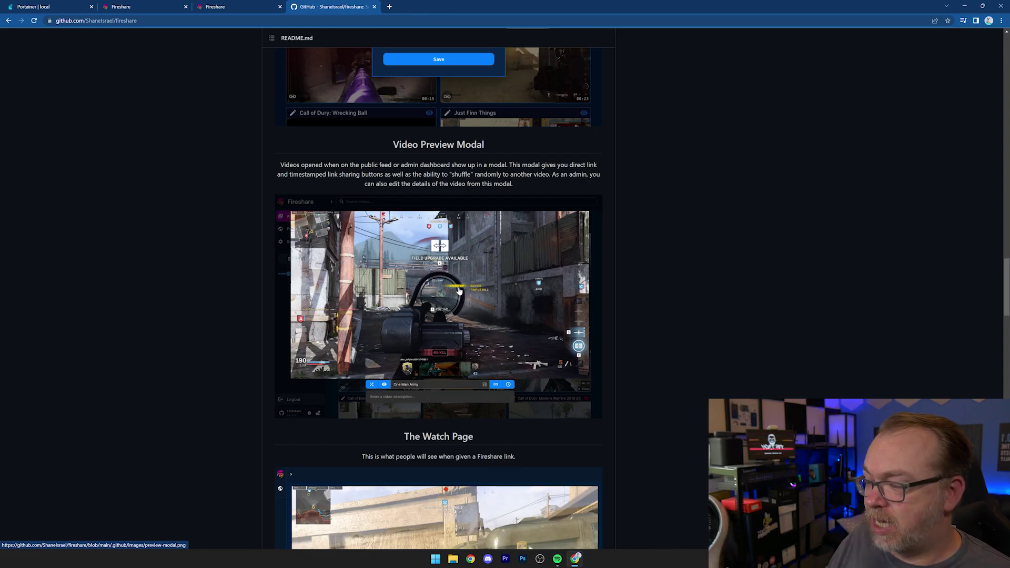
Continue down the README to the Installation section, then scroll back up.
scroll(458, 291, "down", 4)
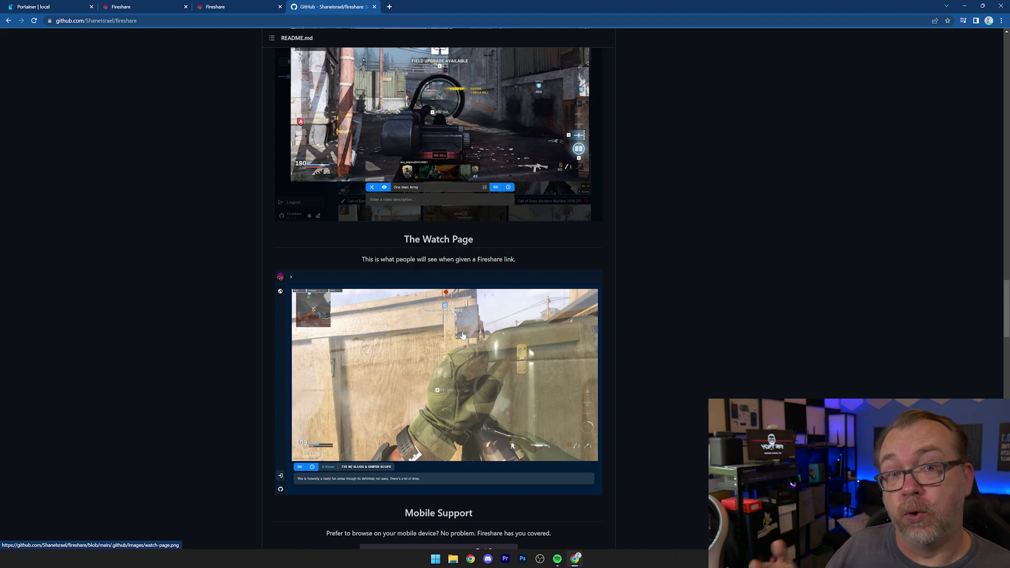
scroll(463, 333, "down", 3)
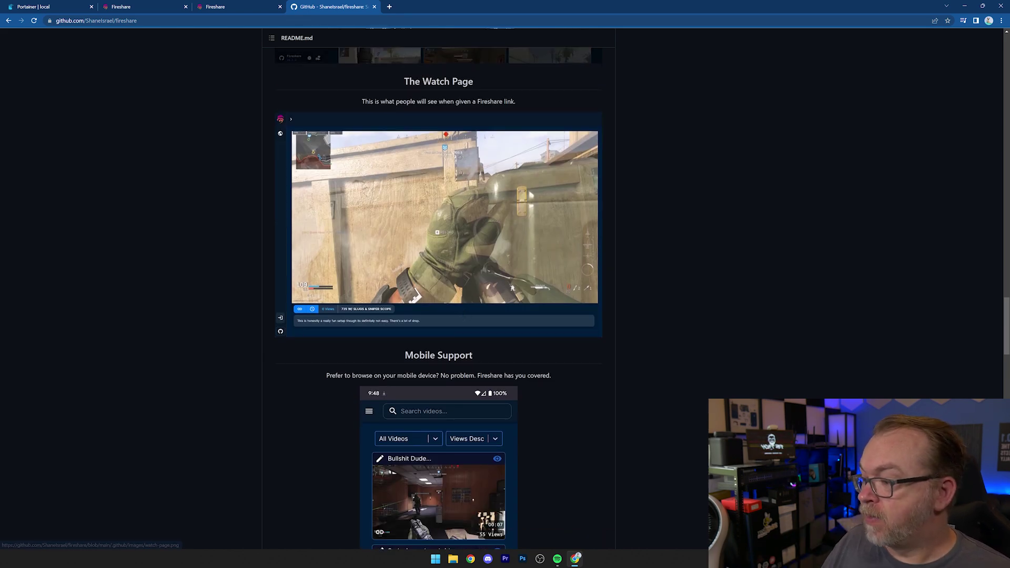
scroll(540, 401, "down", 4)
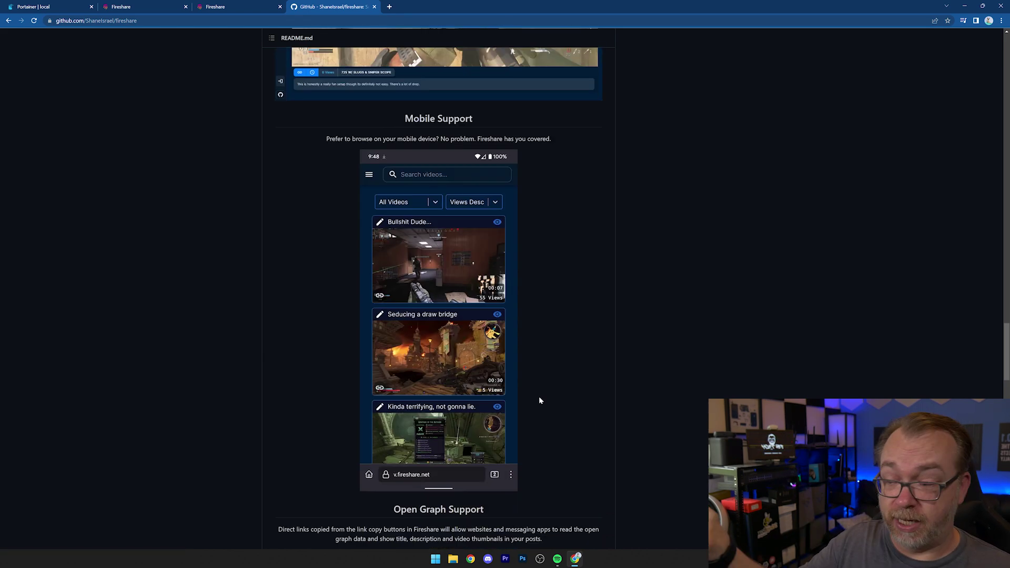
scroll(539, 401, "down", 4)
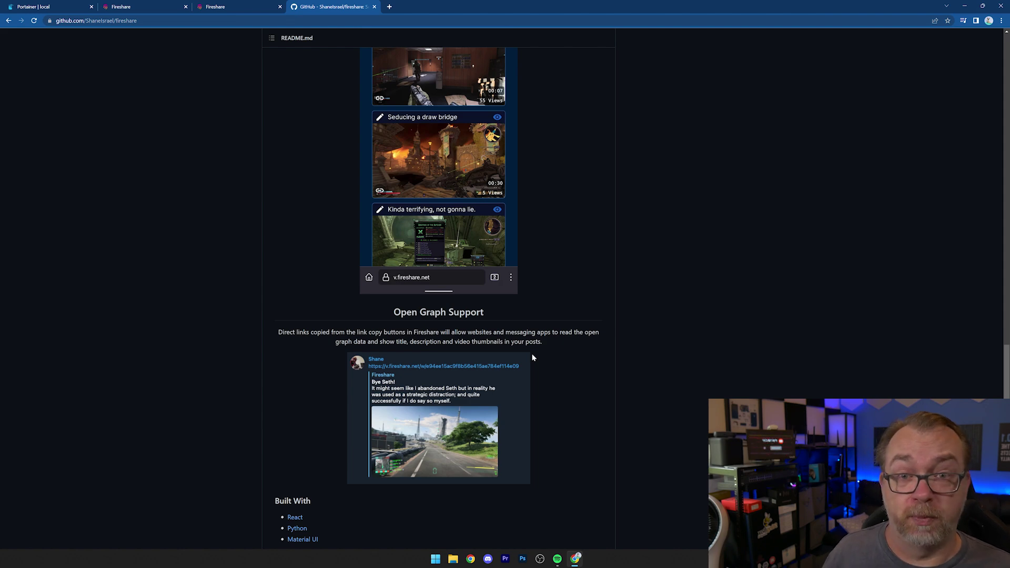
scroll(577, 317, "down", 3)
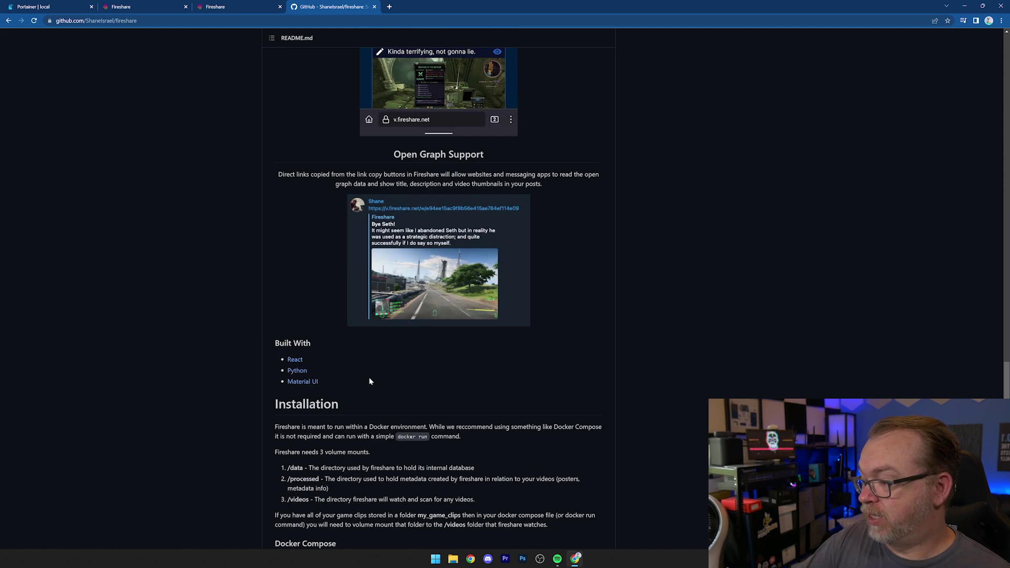
scroll(369, 381, "down", 5)
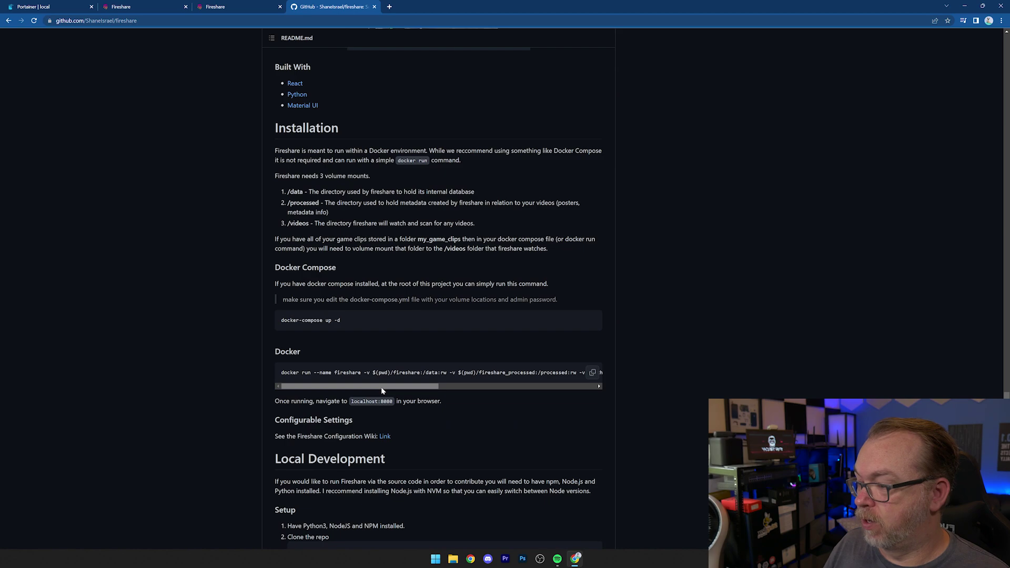
scroll(380, 390, "up", 20)
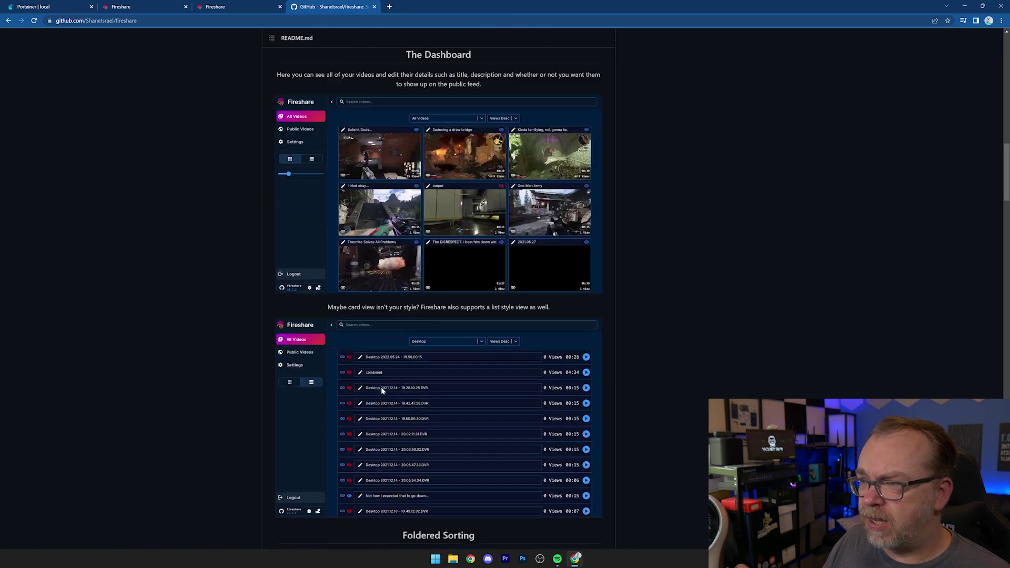
scroll(380, 387, "up", 20)
Close the video preview and sign in to Fireshare as the admin user.
left_click(155, 5)
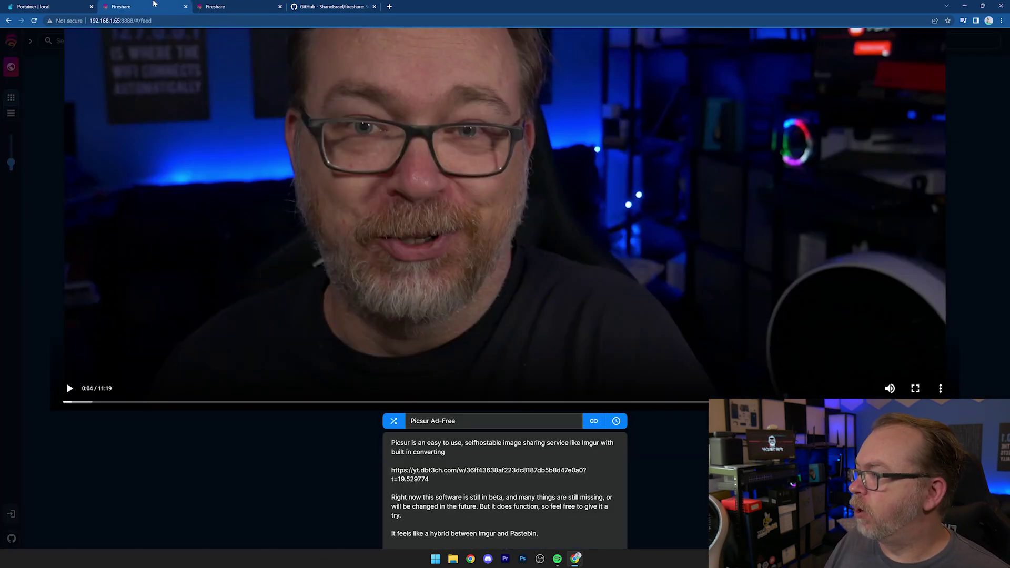
key("Escape")
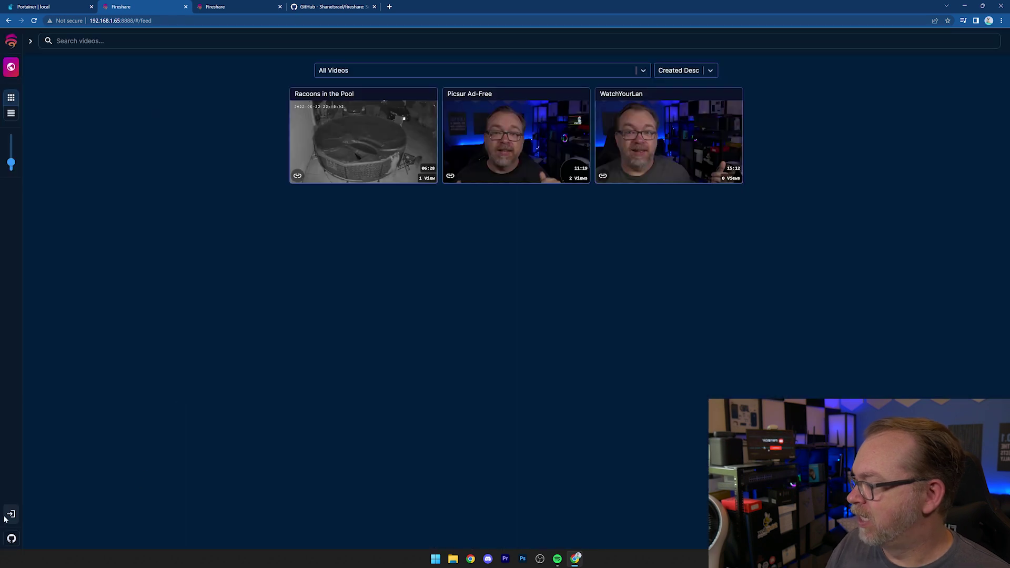
left_click(11, 514)
key("Tab")
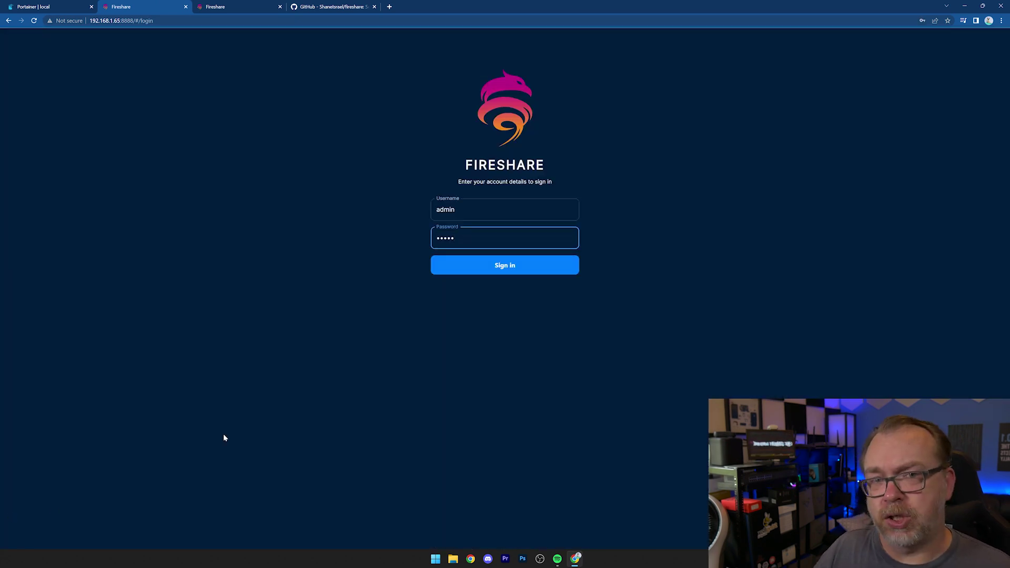
key("Return")
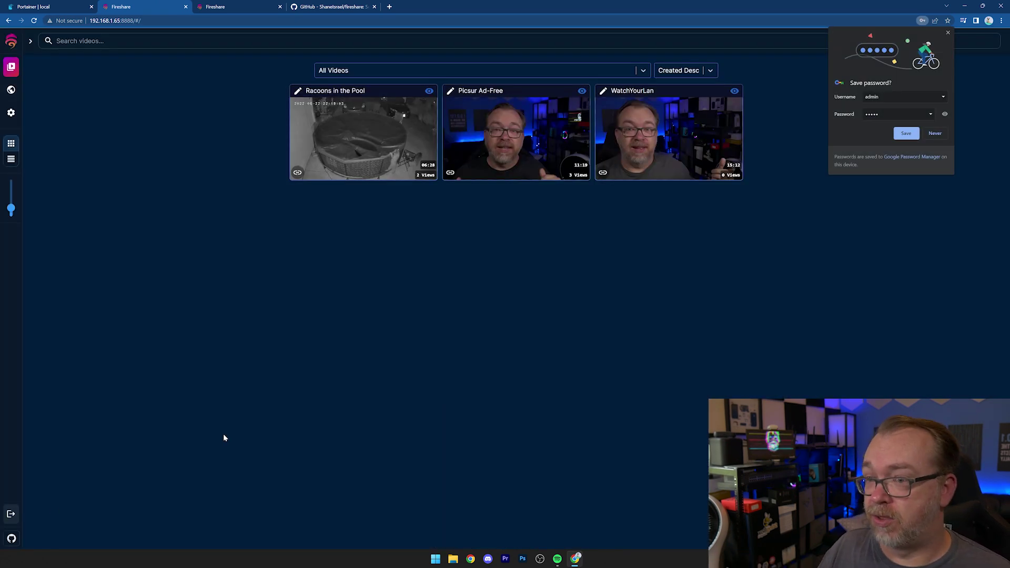
Decline the browser's password save and open Public Videos from the expanded sidebar.
left_click(935, 133)
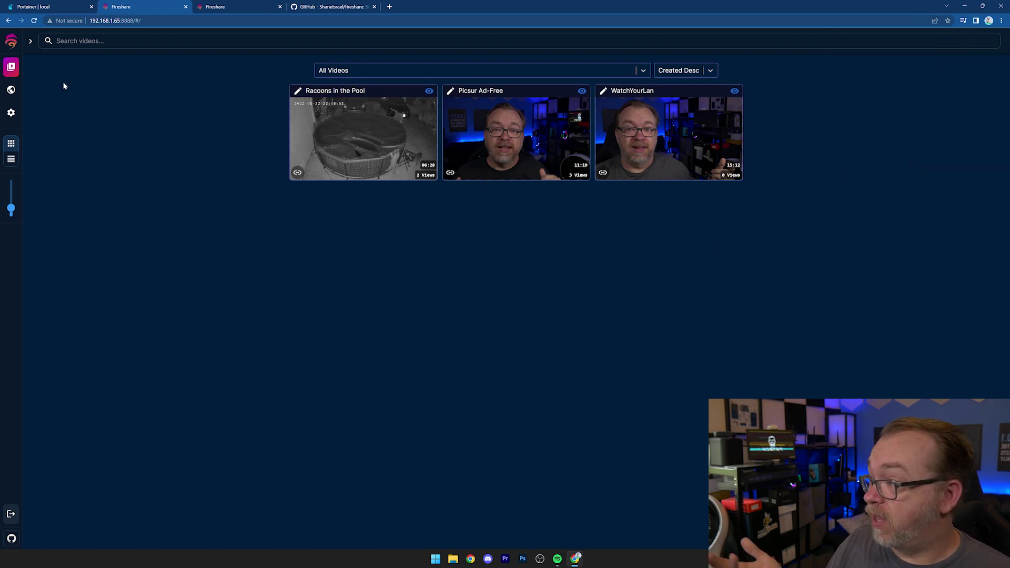
left_click(30, 41)
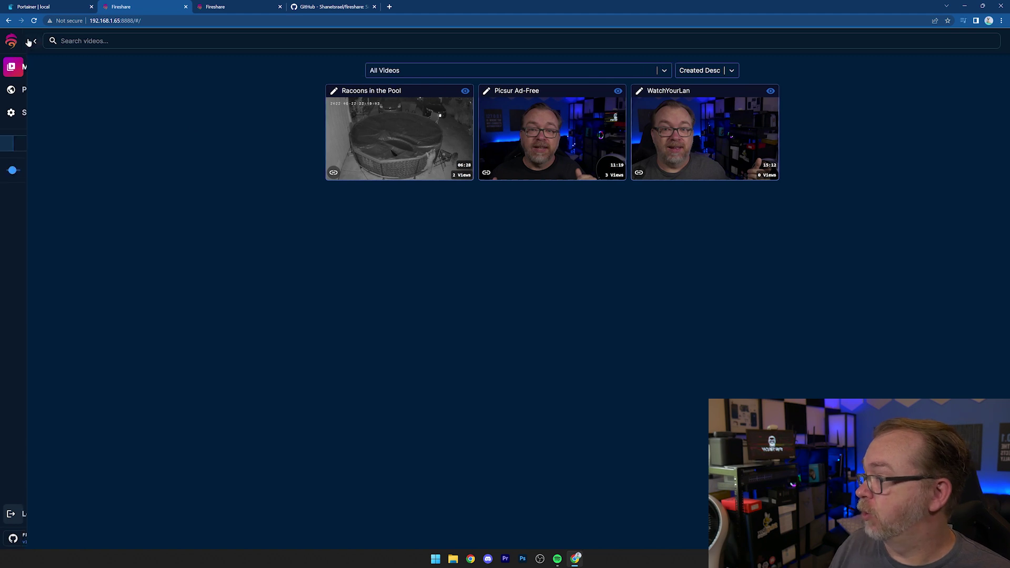
left_click(45, 88)
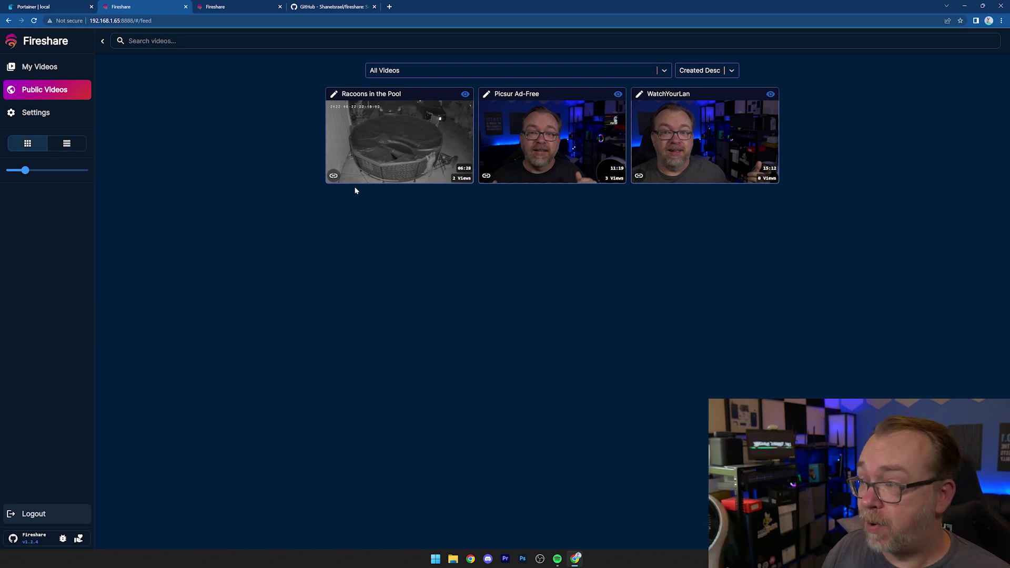
Hide Racoons in the Pool from the public feed and confirm it no longer appears.
left_click(464, 94)
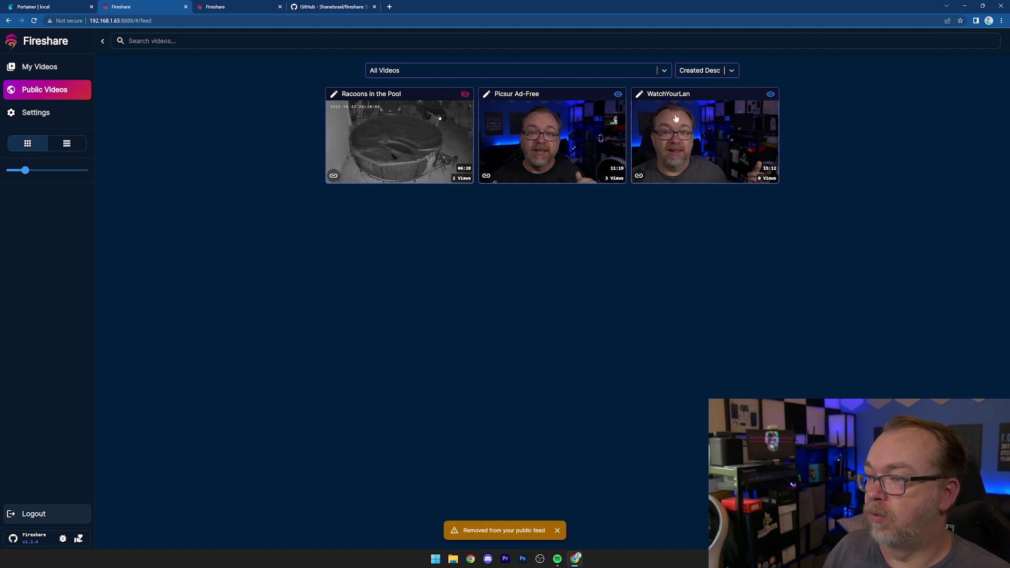
left_click(59, 70)
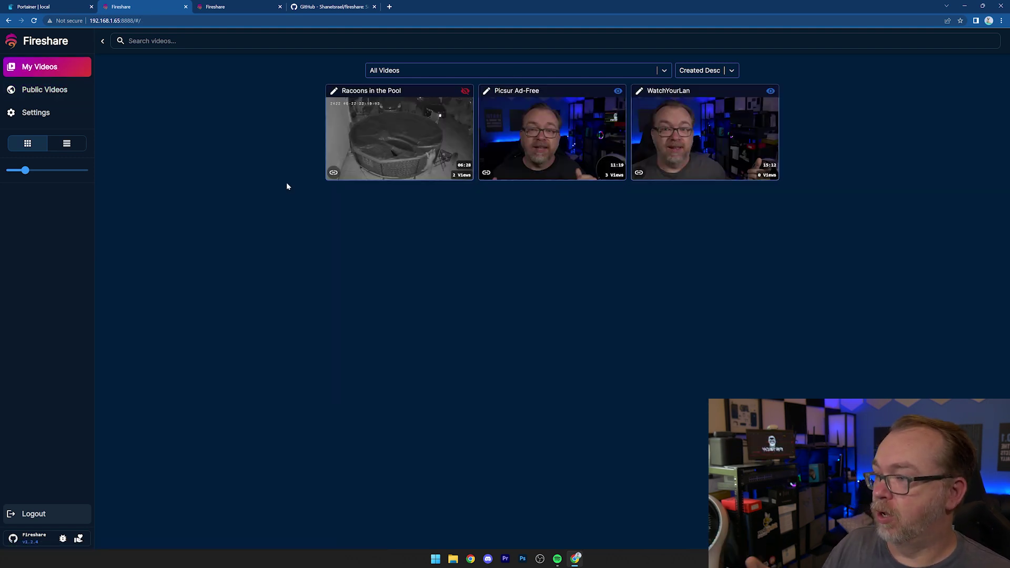
left_click(40, 93)
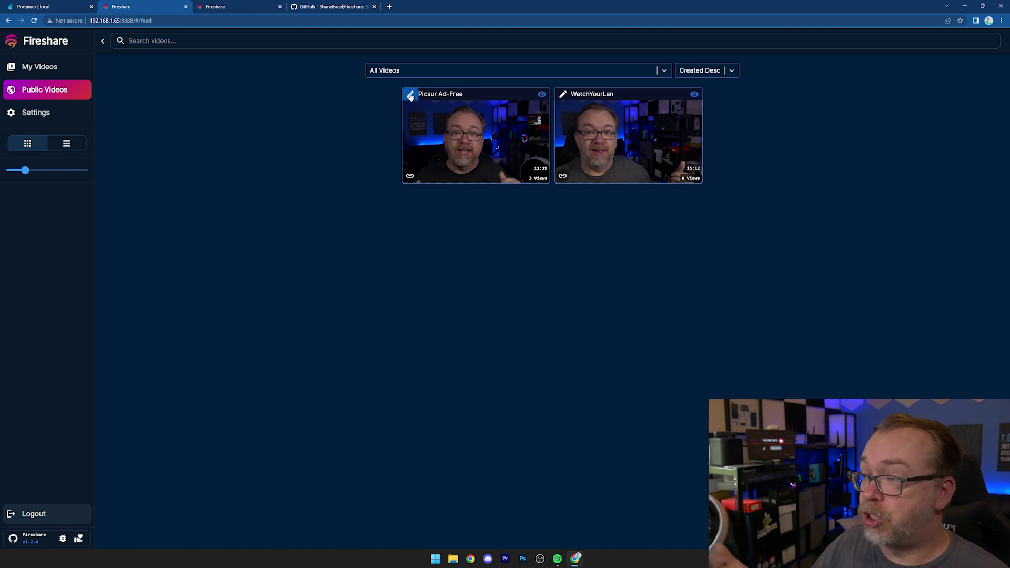
Open the Picsur Ad-Free details editor and close it without saving.
left_click(410, 95)
left_click(497, 292)
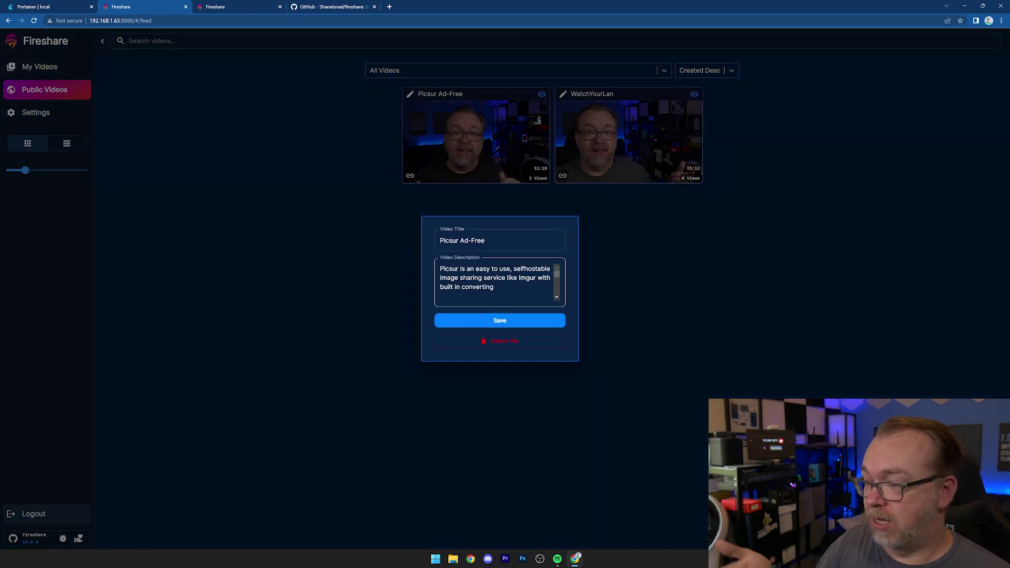
left_click(621, 286)
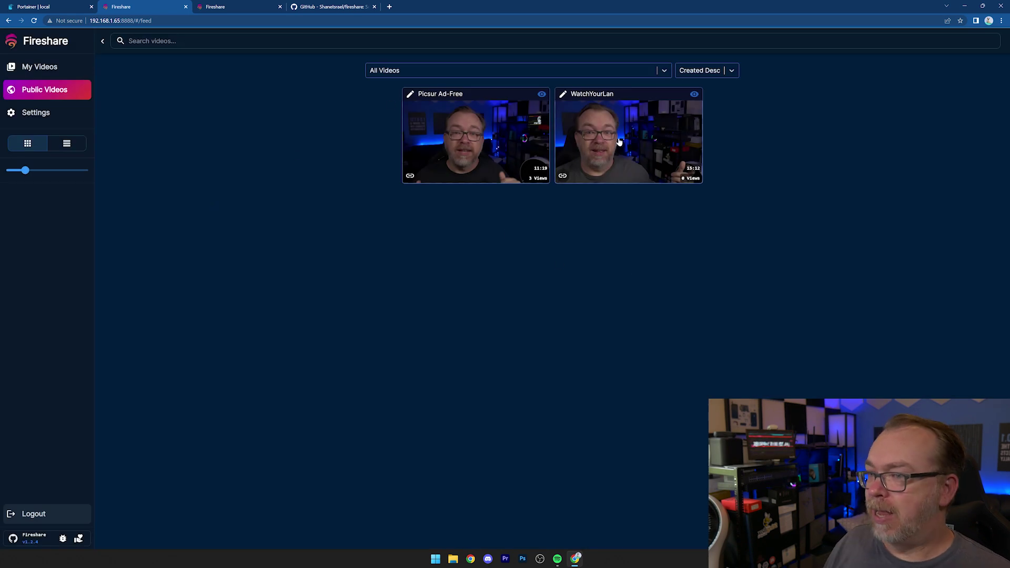
Browse the folder filter and sort order choices, then go to Settings.
left_click(475, 68)
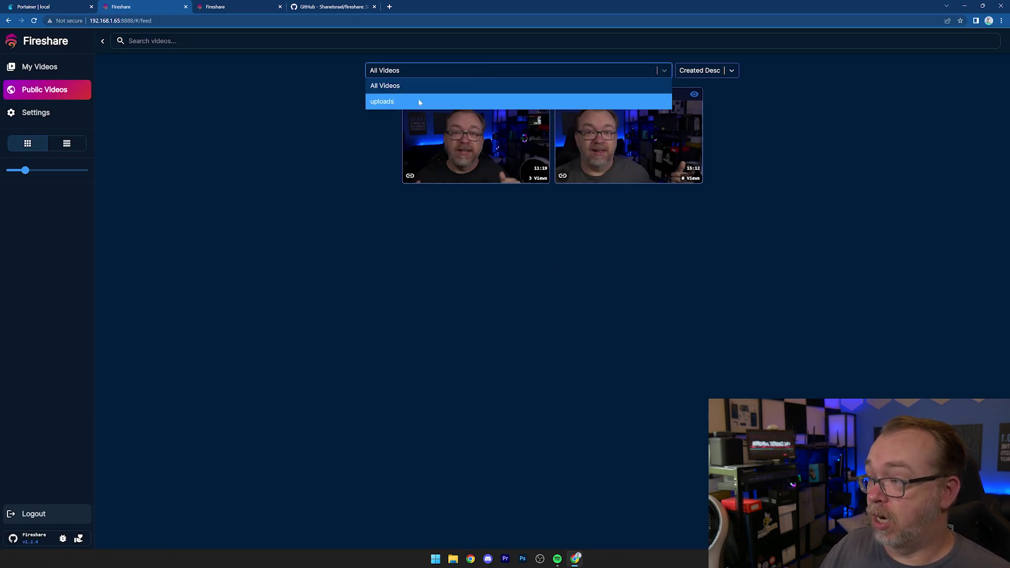
left_click(701, 70)
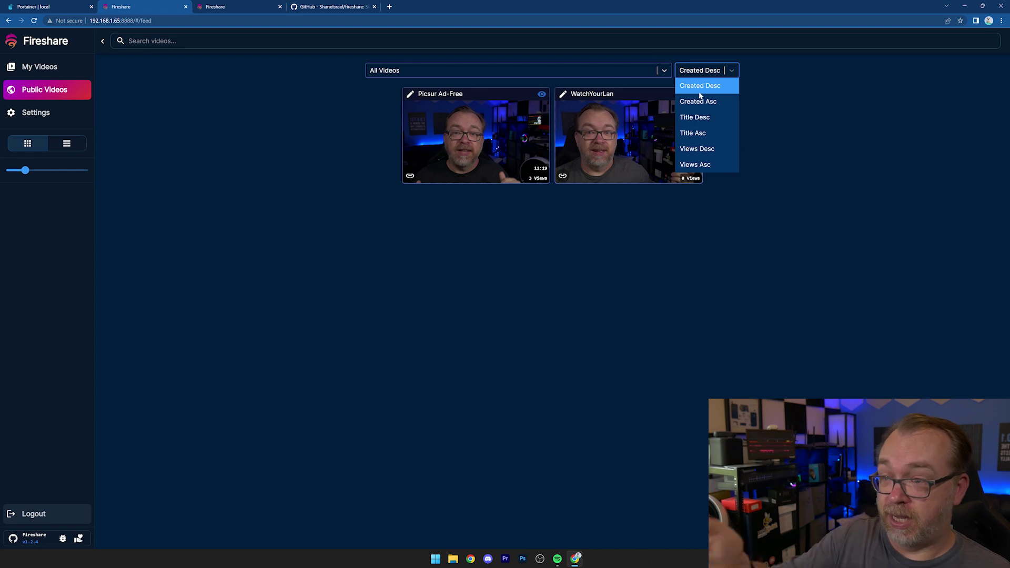
left_click(33, 115)
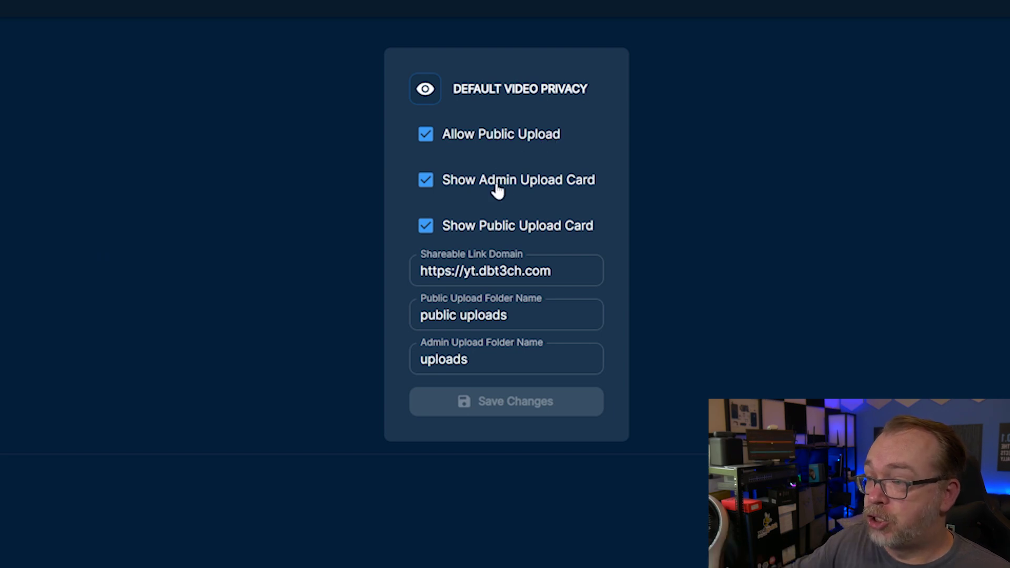
Select the shareable link domain, then open Fireshare's GitHub repository in a new tab.
triple_click(498, 253)
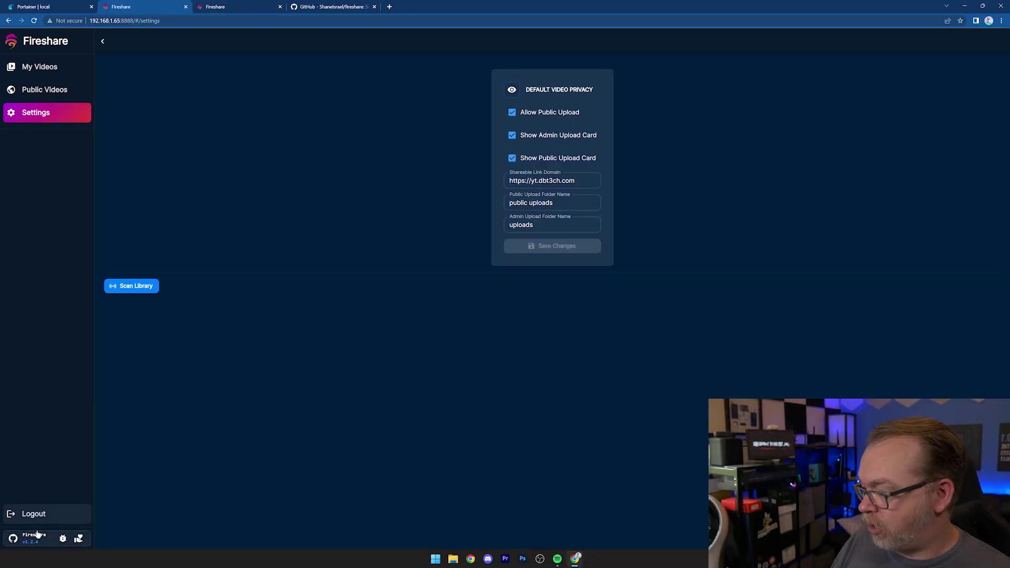
left_click(37, 543)
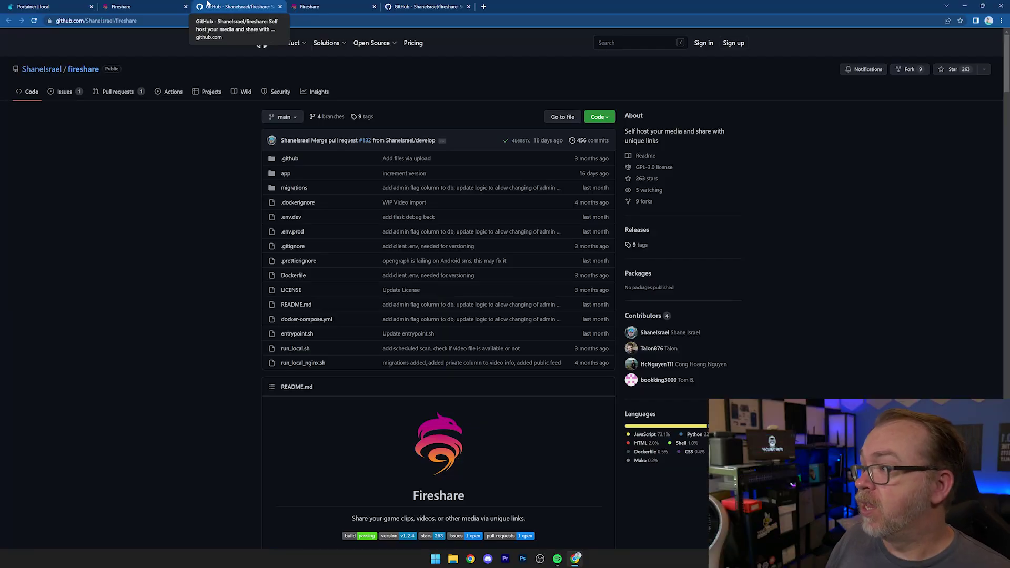
Close the GitHub tab and compare the yt.dbt3ch.com feed with the local 192.168.1.65 settings page.
middle_click(208, 3)
left_click(108, 4)
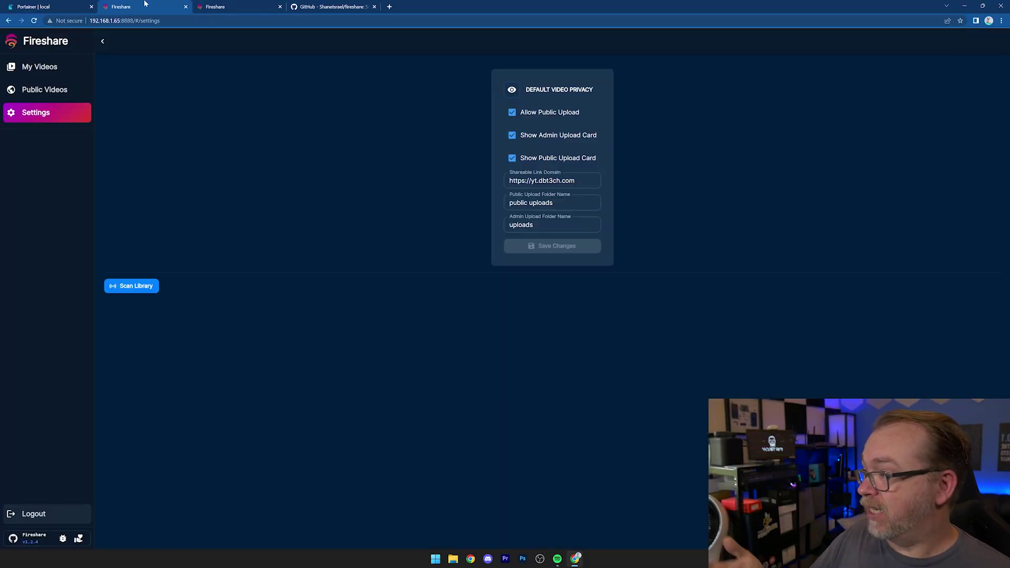
left_click(230, 5)
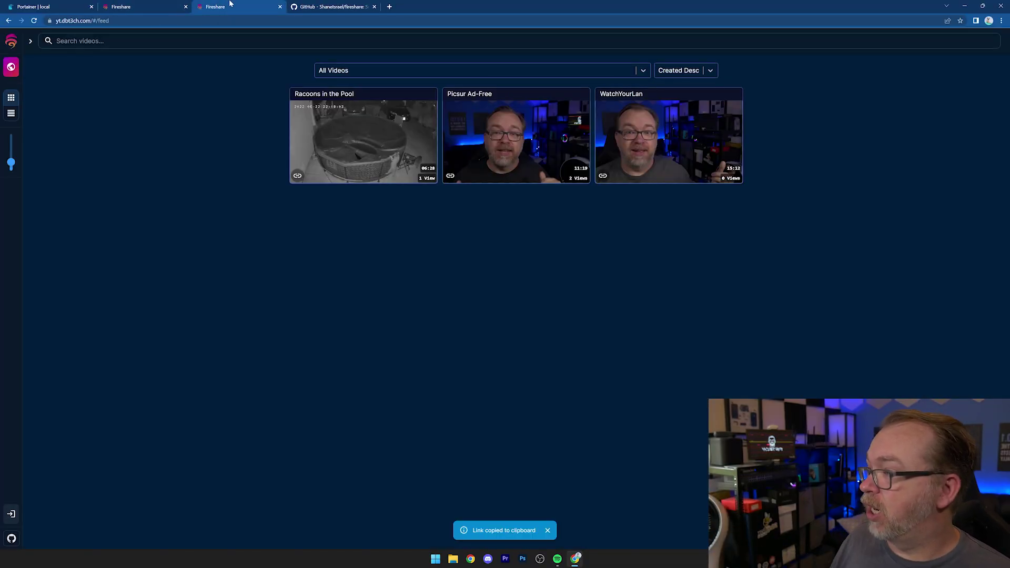
left_click(171, 4)
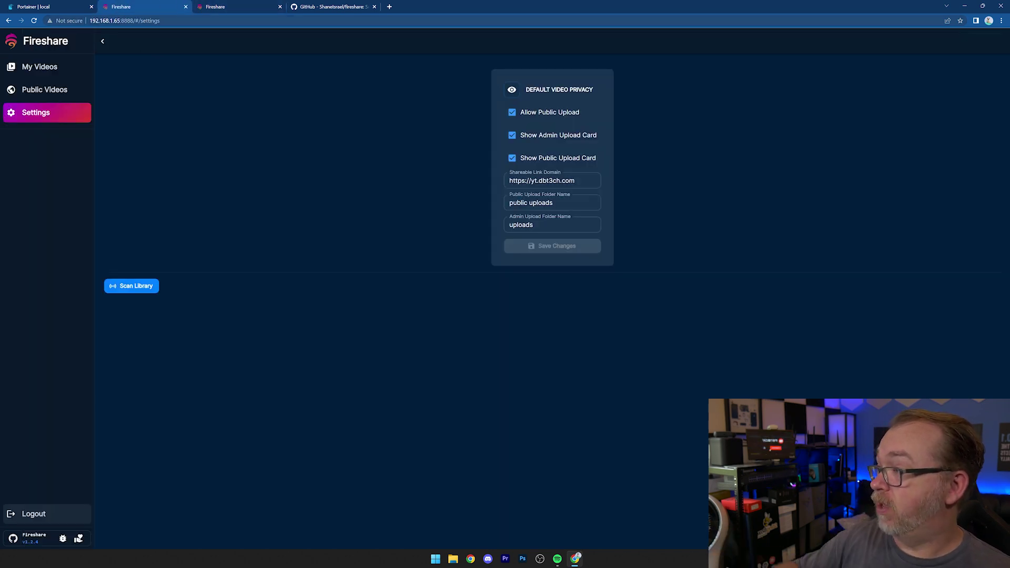
left_click_drag(122, 21, 98, 21)
left_click(230, 6)
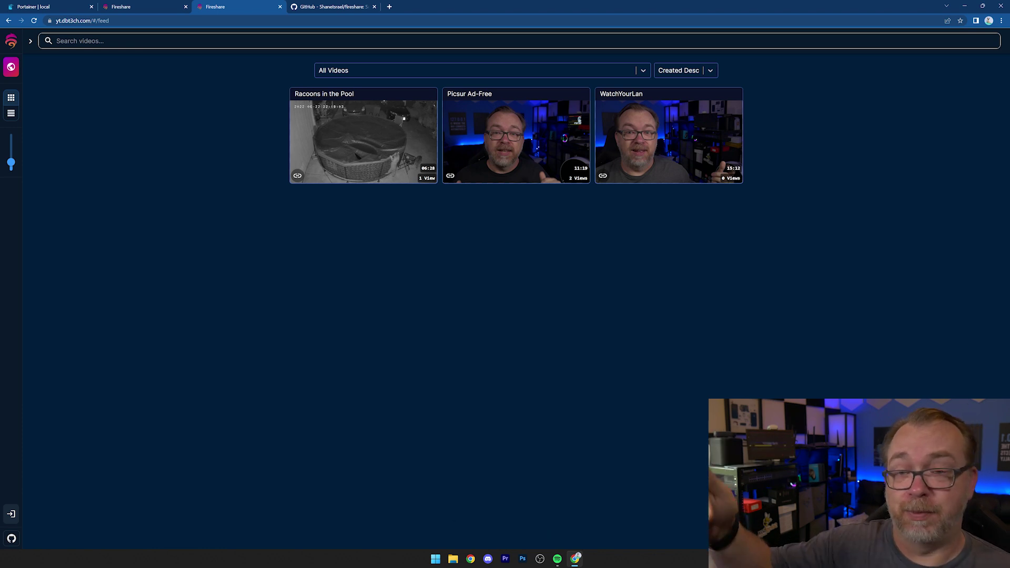
left_click(135, 7)
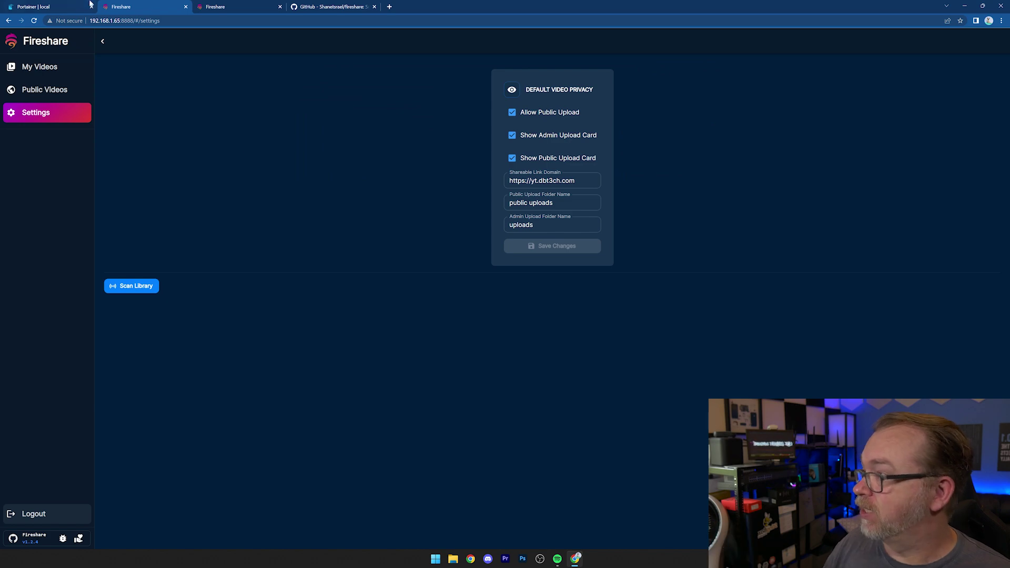
Show the Fireshare stack's compose file in Portainer and highlight host port 8888 in 8888:80.
left_click(67, 3)
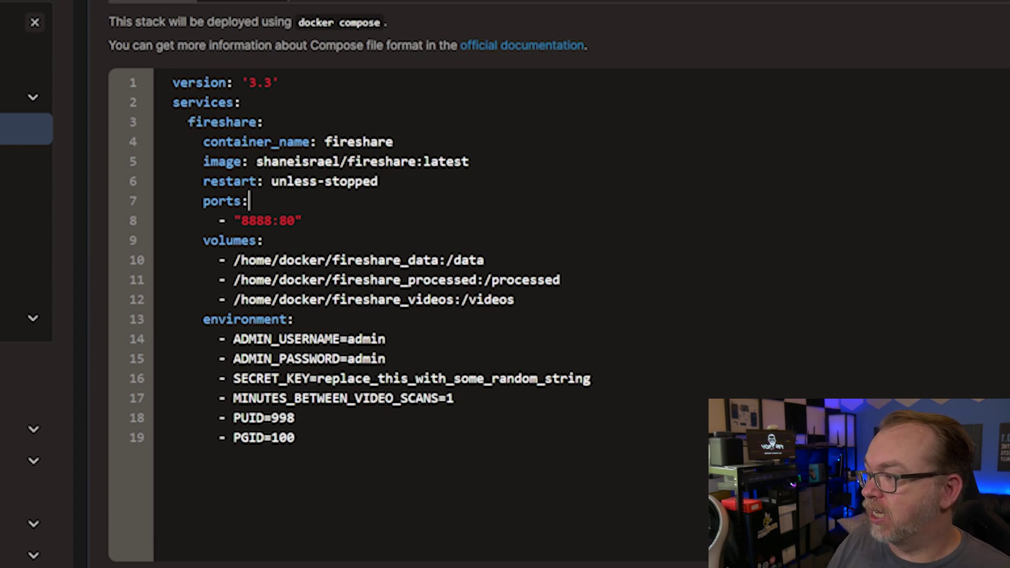
double_click(256, 221)
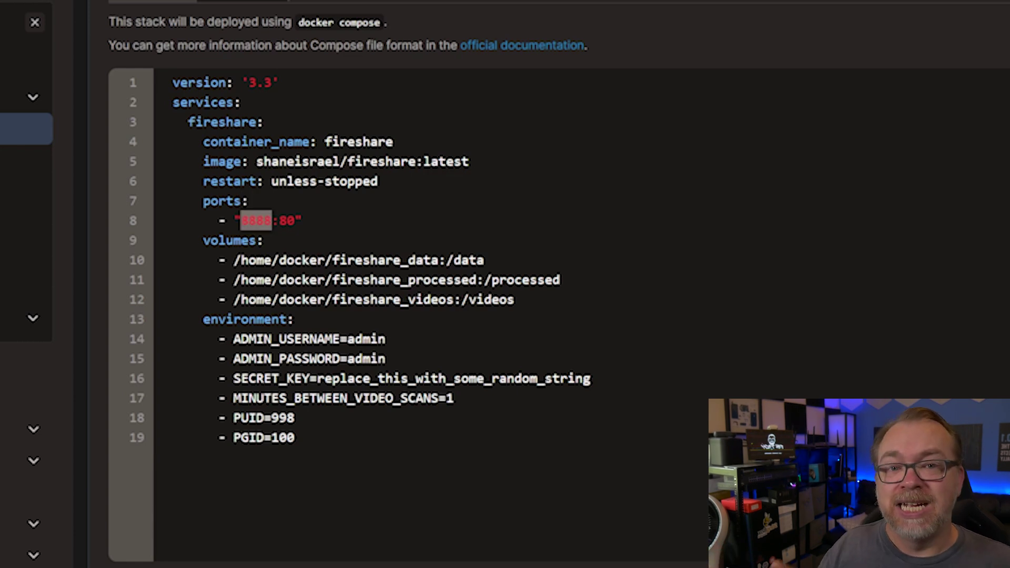
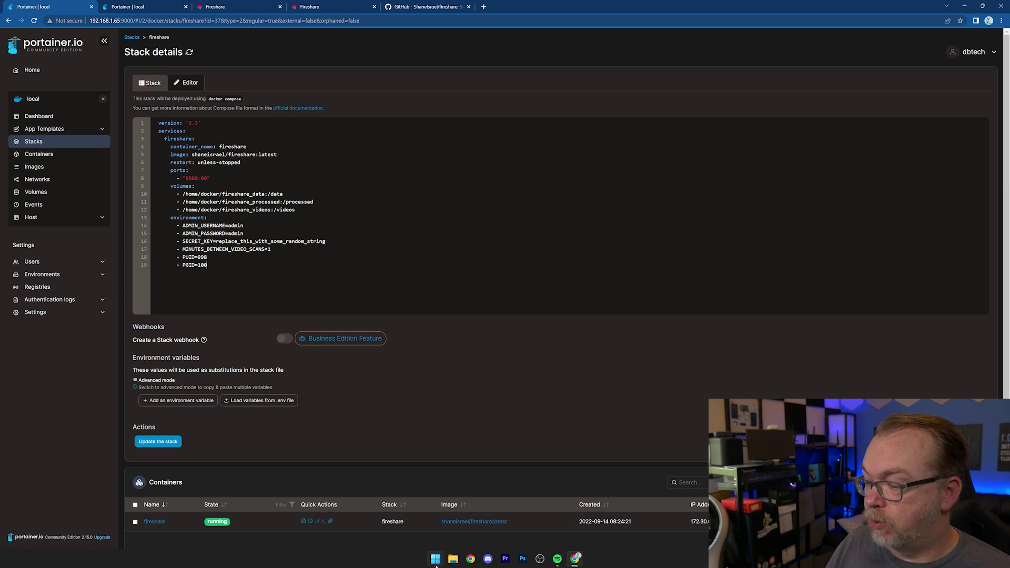
Launch Command Prompt by searching 'cmd' from the Start menu.
left_click(435, 563)
type("cm")
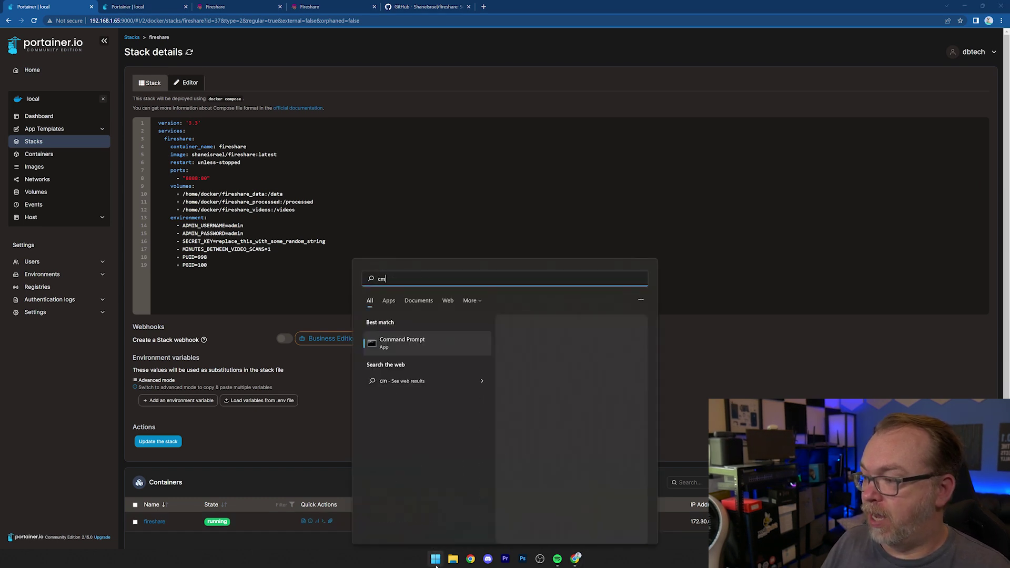
type("d")
key("Return")
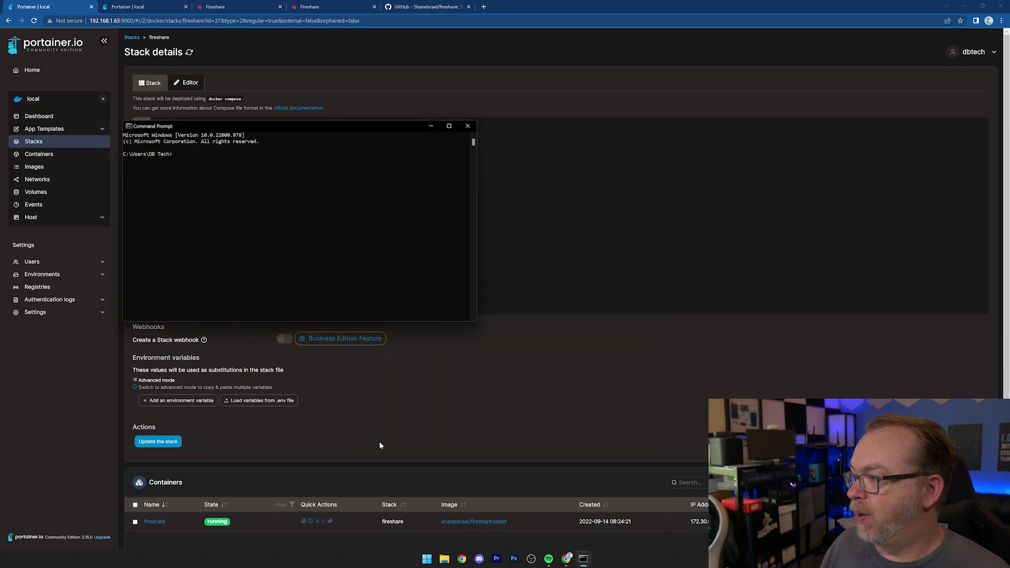
On the SSH session, run 'id admin' to get the admin user's uid and gid.
scroll(300, 241, "up", 4, "ctrl")
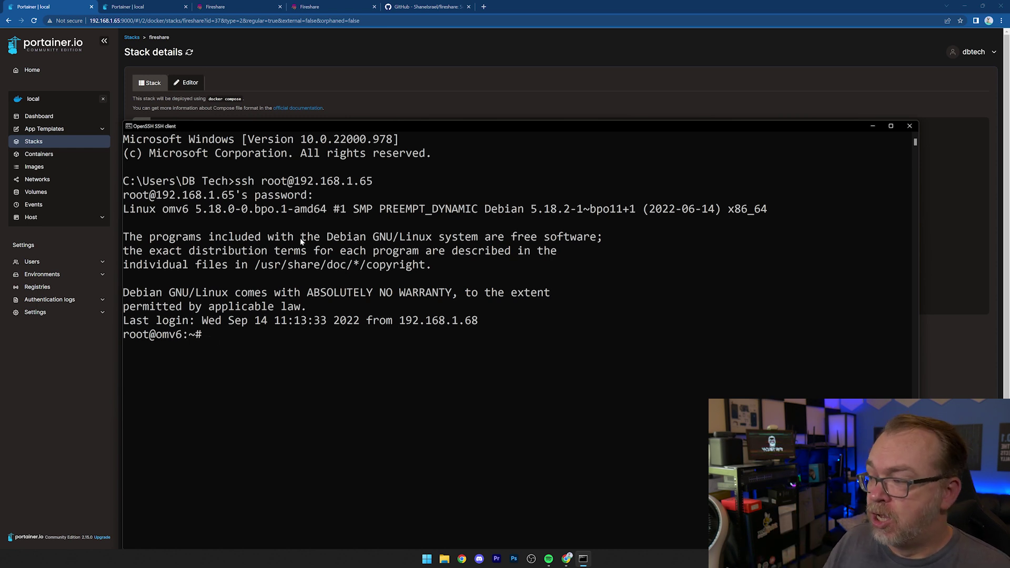
type("id admin")
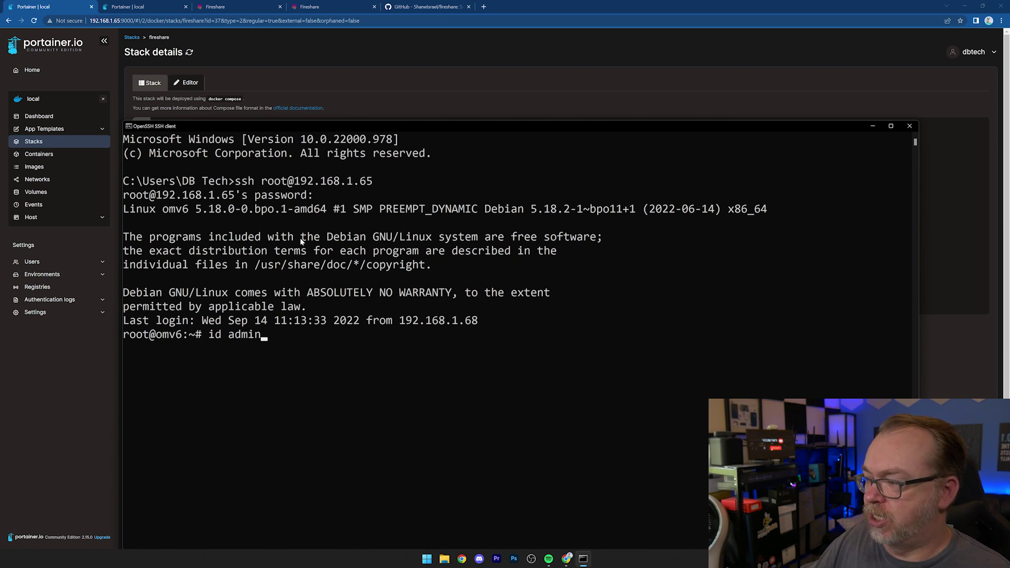
key("Return")
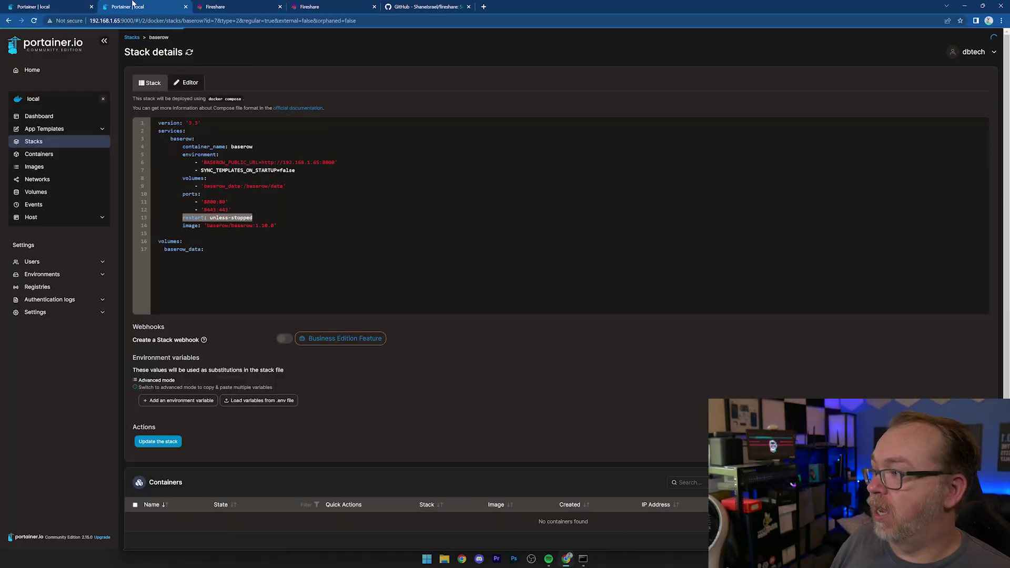
Go from Fireshare settings to My Videos and open the upload file picker.
left_click(216, 7)
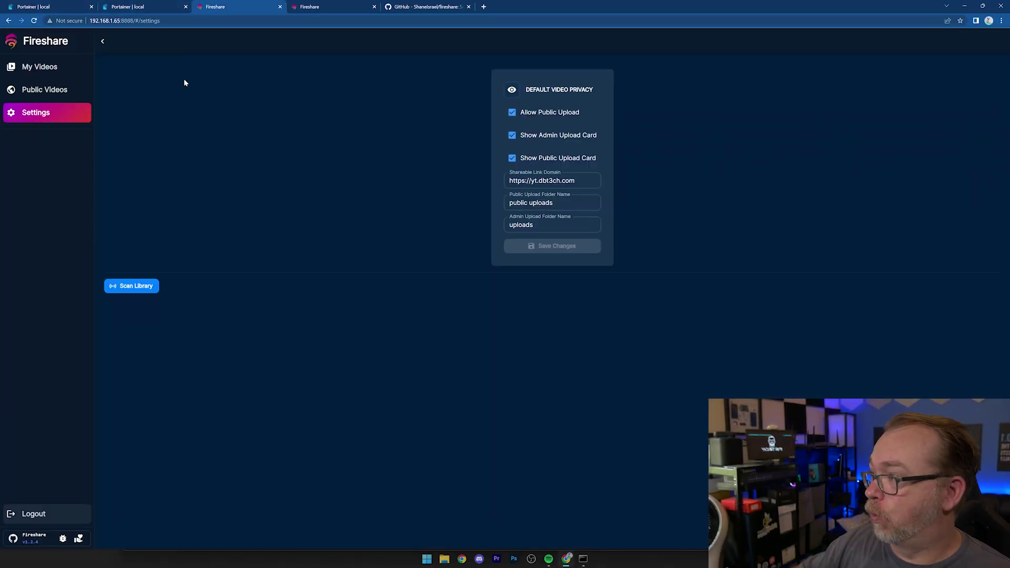
left_click(49, 67)
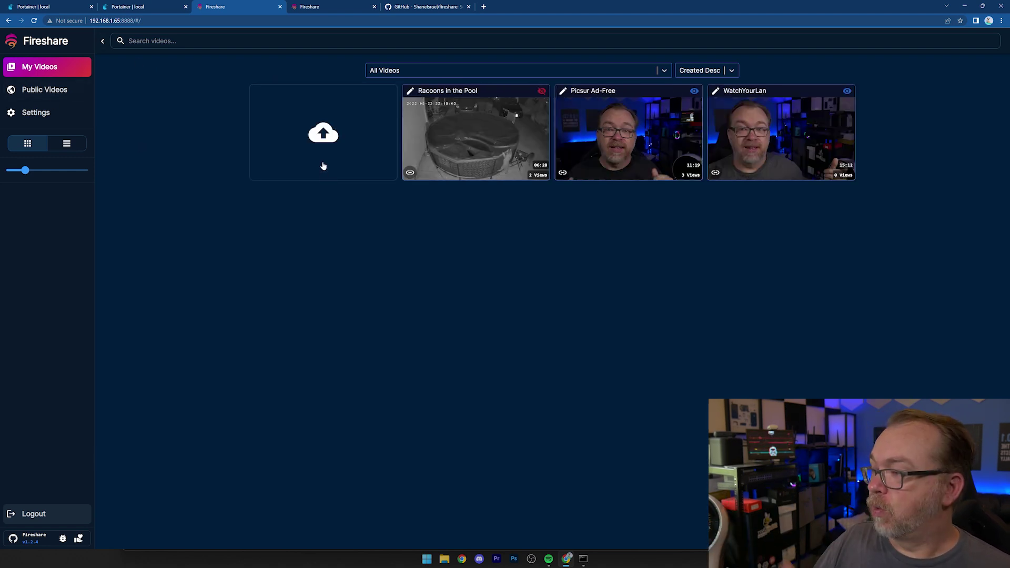
left_click(320, 137)
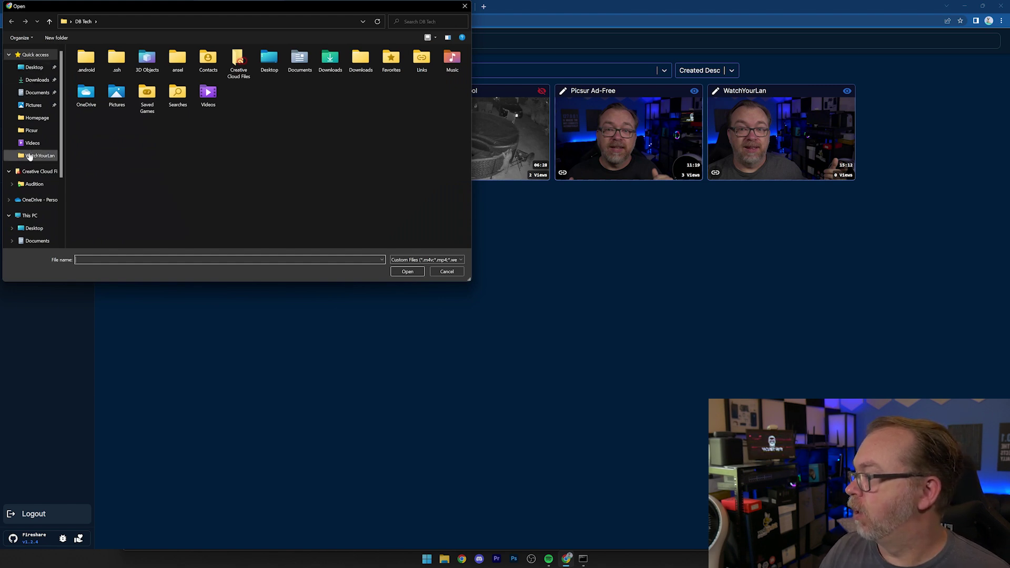
left_click(30, 143)
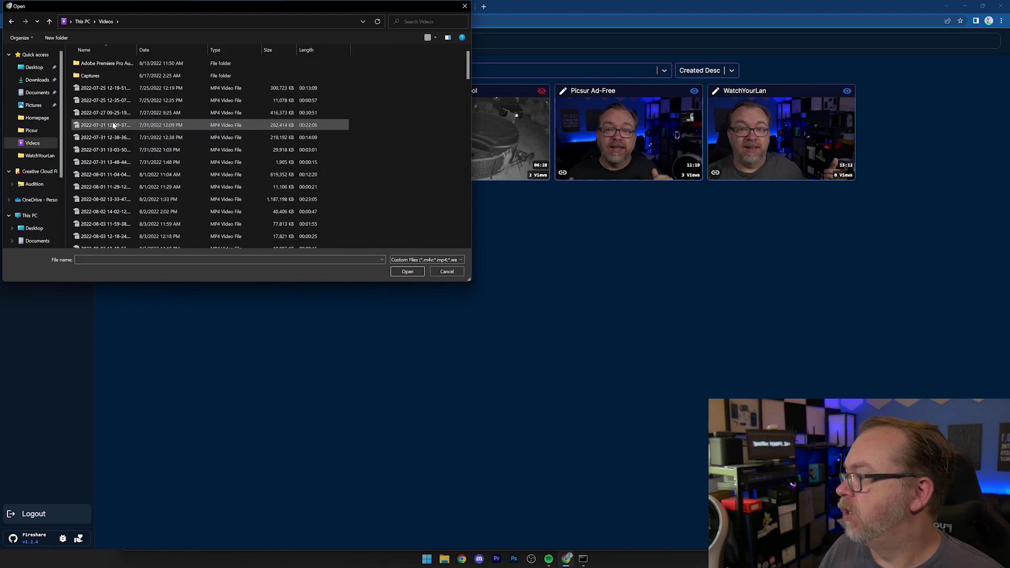
double_click(85, 88)
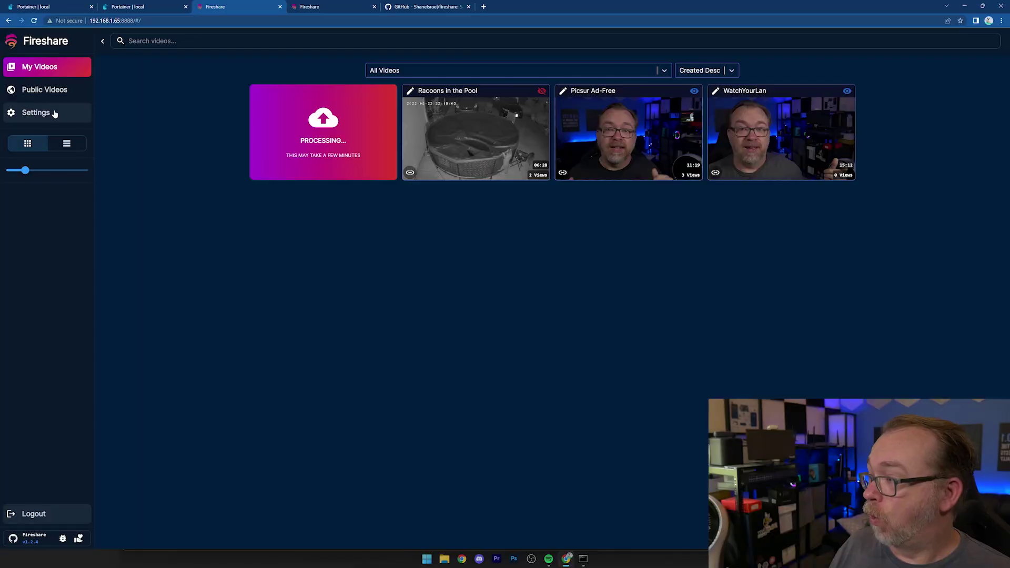
Run Scan Library in Settings, then play the 2022-07-25 video from My Videos.
left_click(36, 112)
left_click(136, 286)
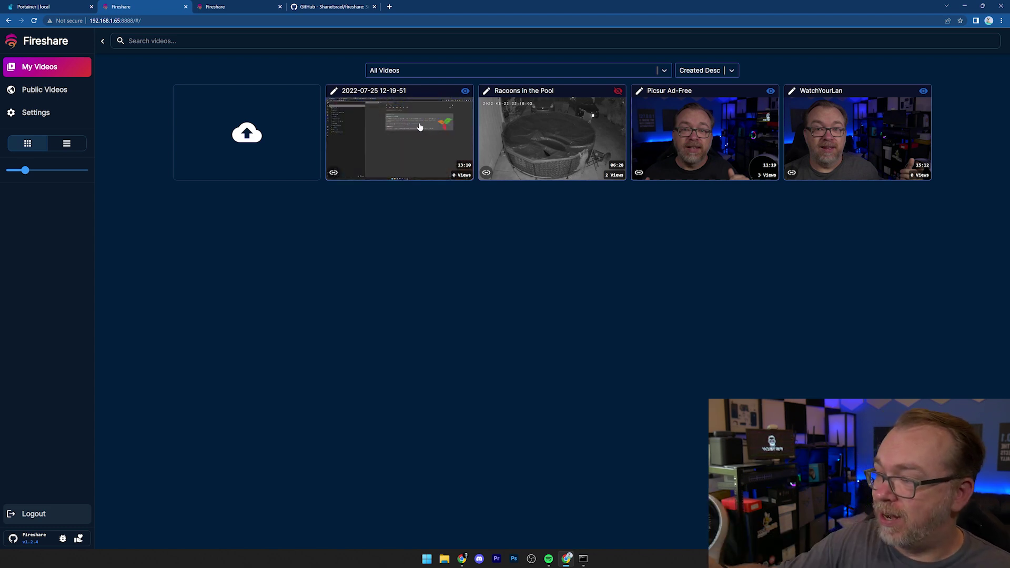
left_click(417, 141)
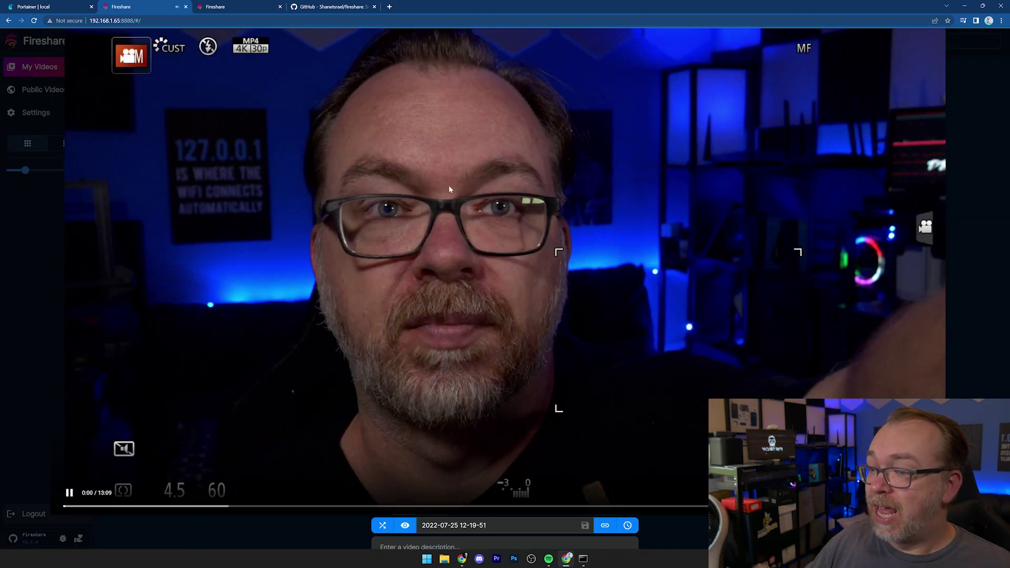